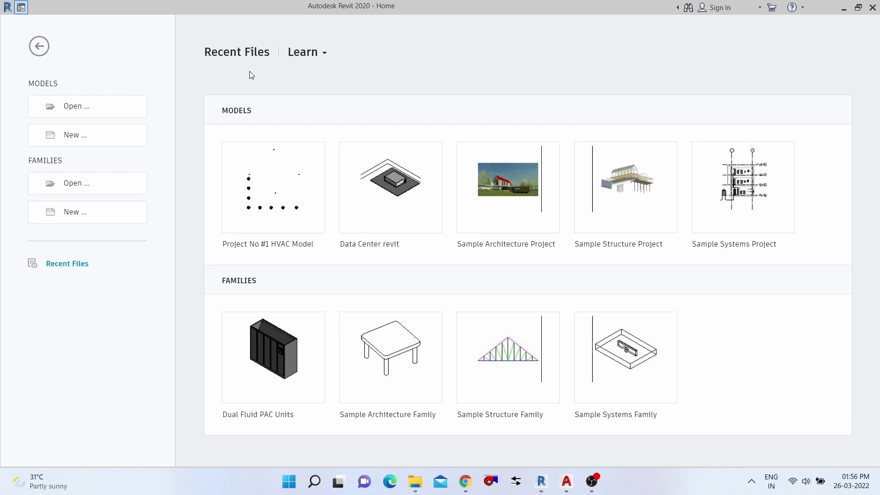
- Create a new project based on the Construction Template
click(115, 143)
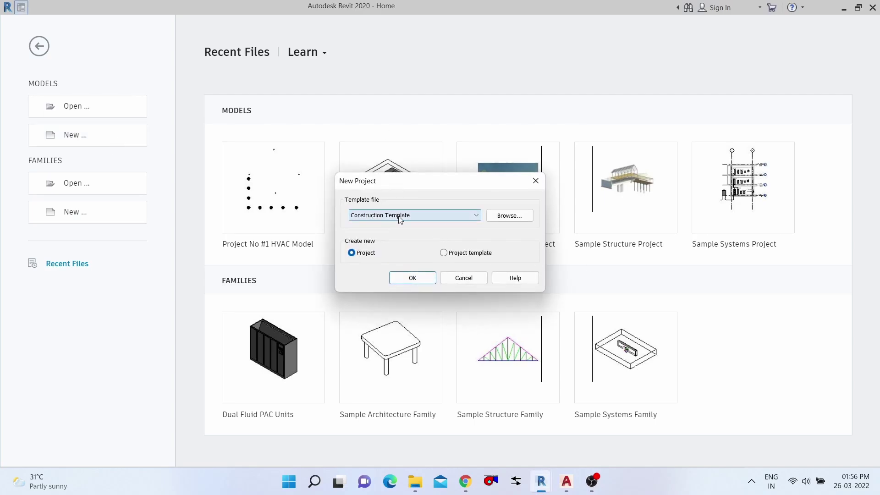
click(413, 277)
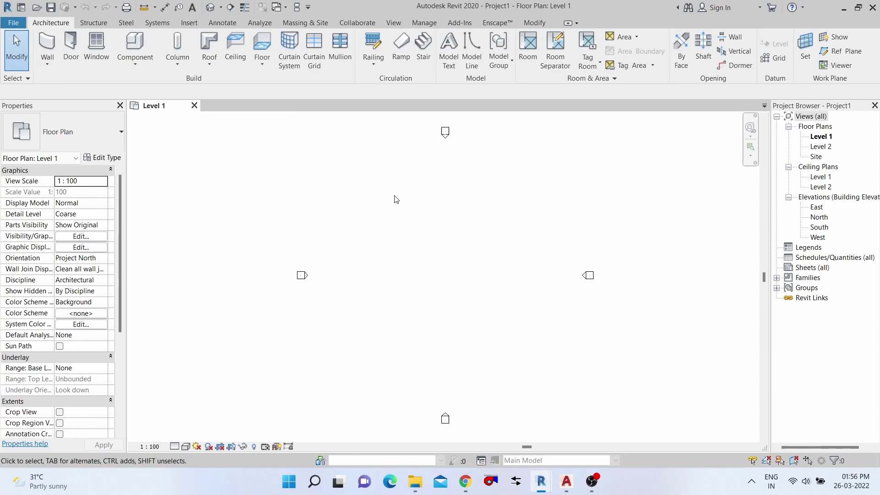
- Draw a rectangle of Generic - 200mm walls on Level 1, about 26000 mm wide and 25000 mm deep
click(47, 64)
click(78, 84)
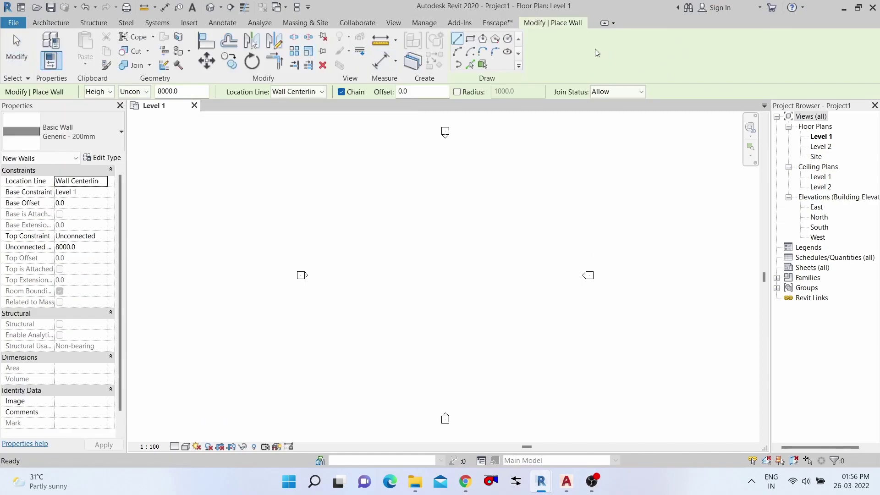
click(470, 39)
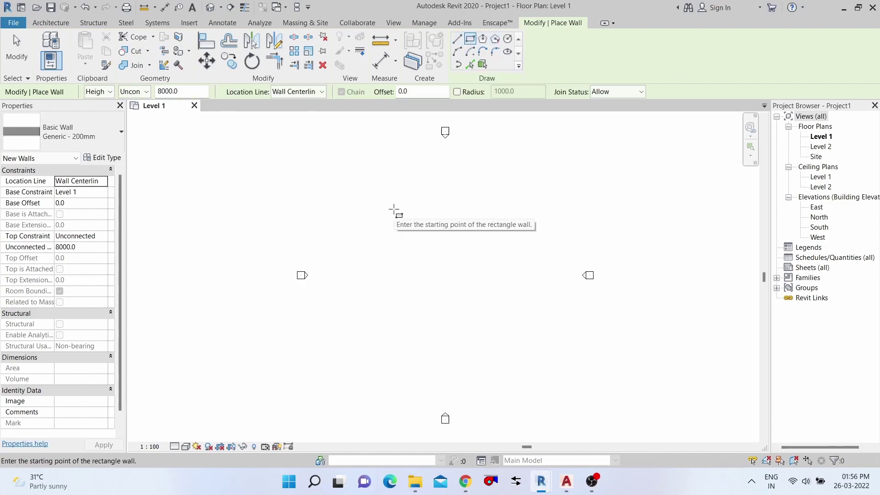
click(379, 198)
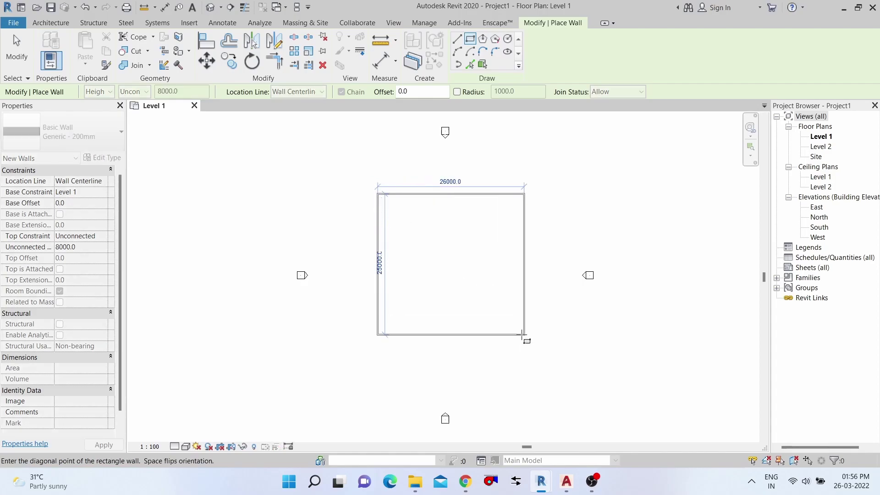
click(524, 335)
- Resize the wall rectangle to 10000 mm deep and 10000 mm wide
click(564, 263)
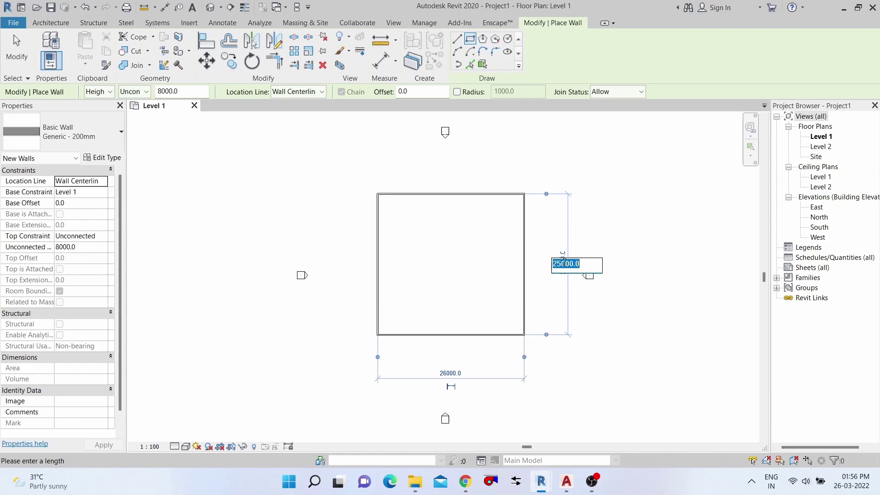
text(1)
key(Return)
click(453, 374)
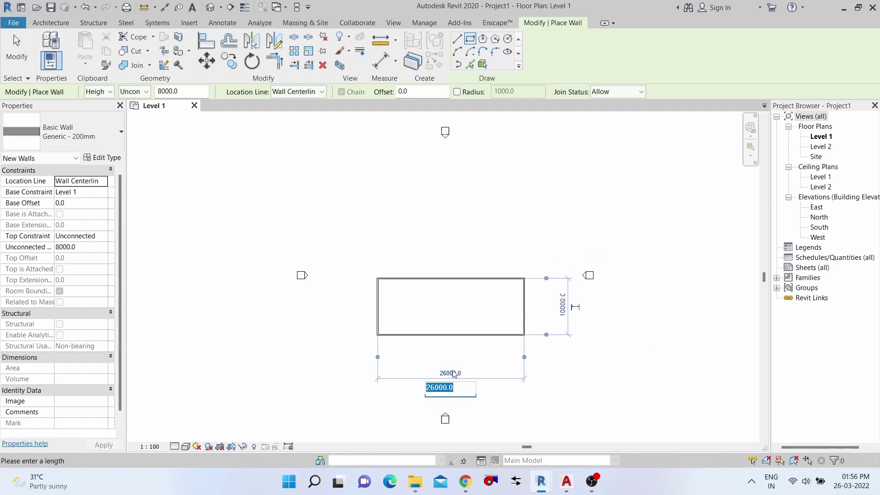
text(1000)
key(Return)
click(380, 373)
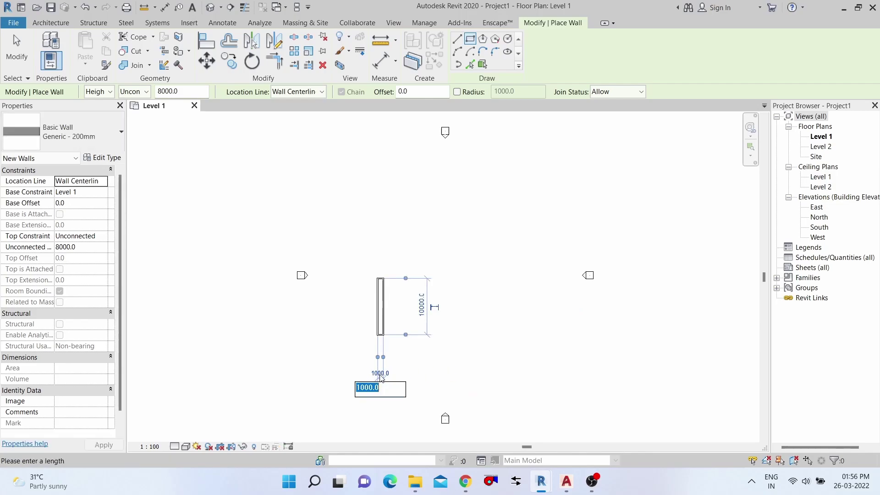
text(10000)
key(Return)
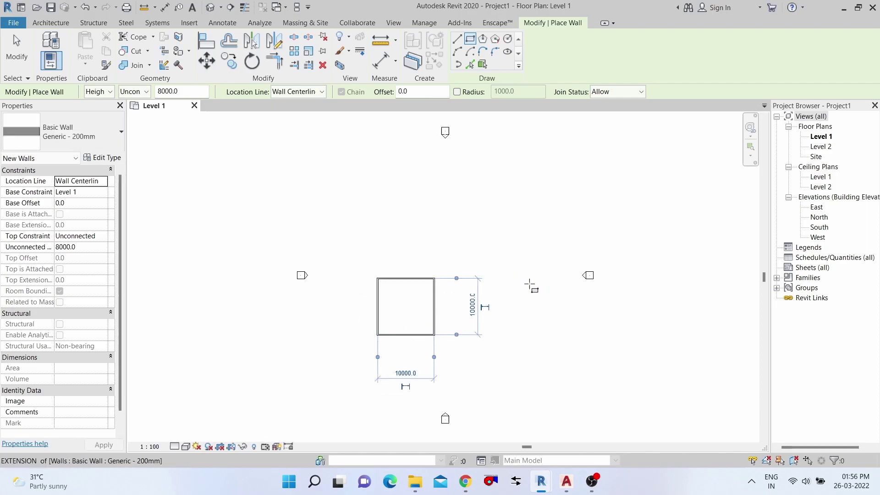
- Set the top constraint for new walls to Level 2 and end wall placement
click(82, 236)
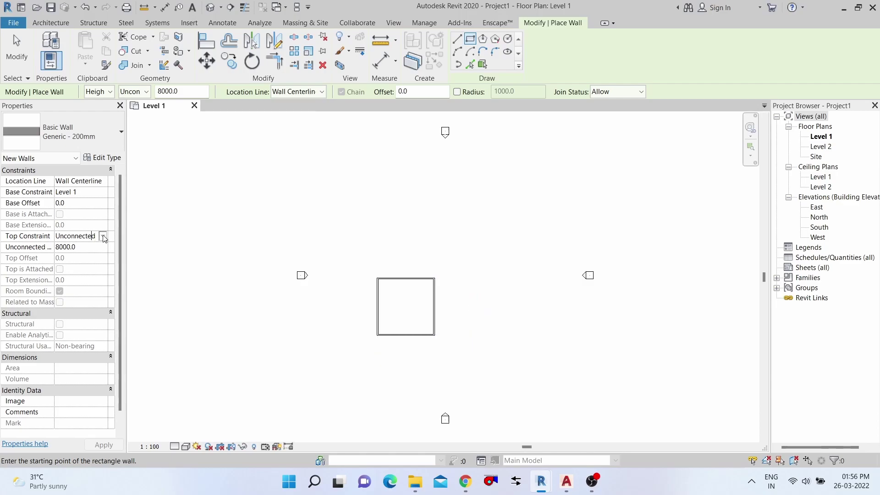
click(104, 236)
click(97, 265)
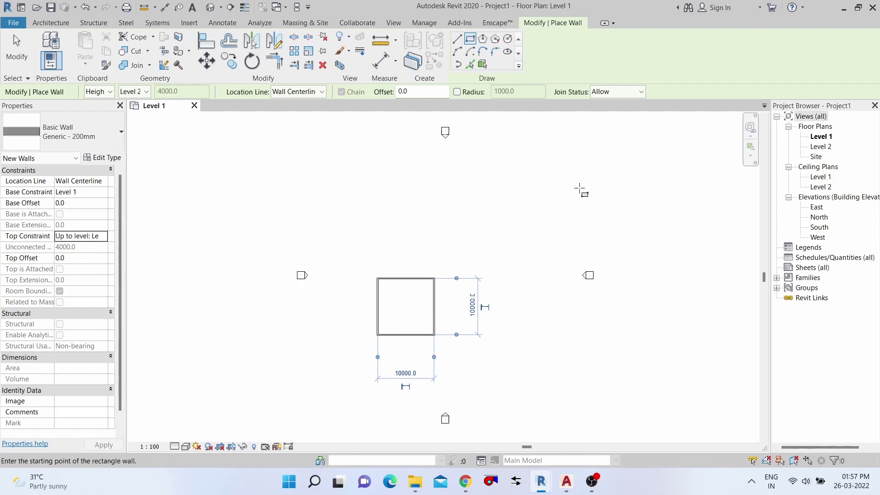
key(Escape)
key(Escape)
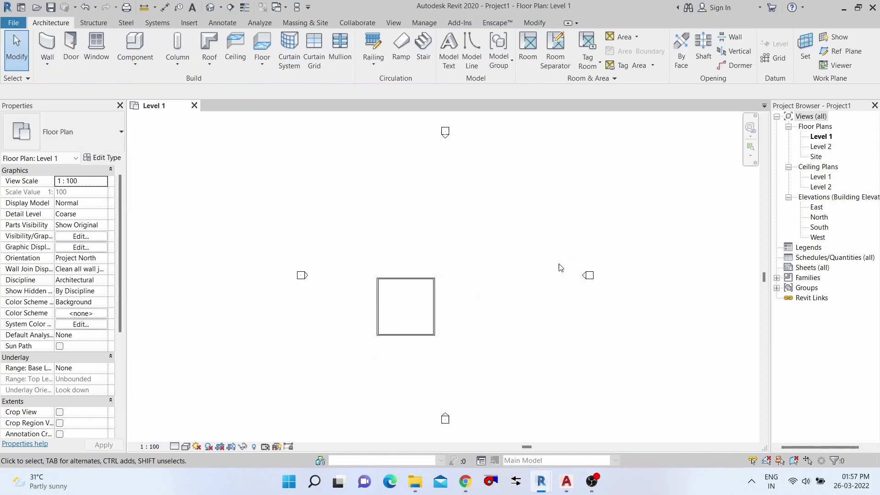
- In the 3D view seen from the right side, lower the top of the nearest wall to Level 2
click(211, 7)
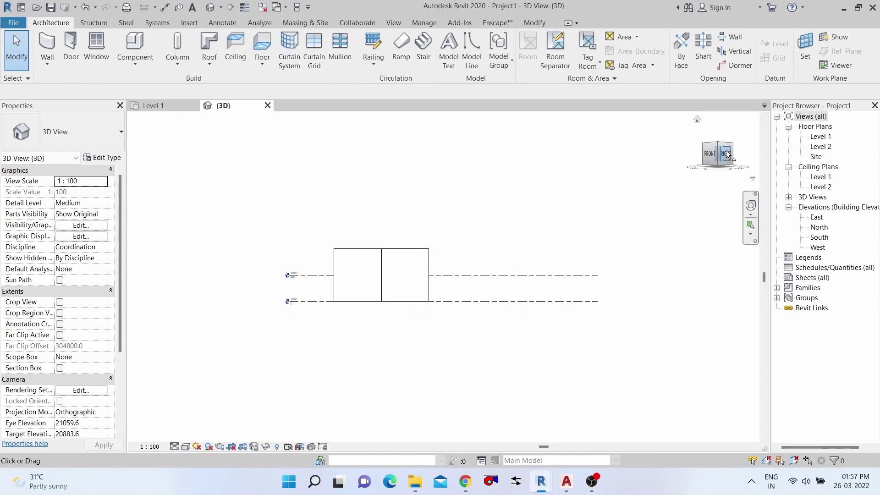
scroll(407, 261, up, 4)
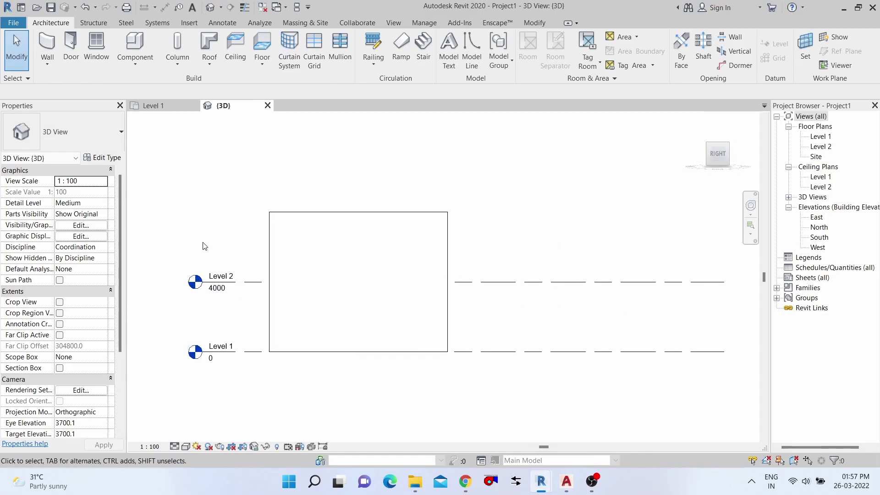
click(424, 213)
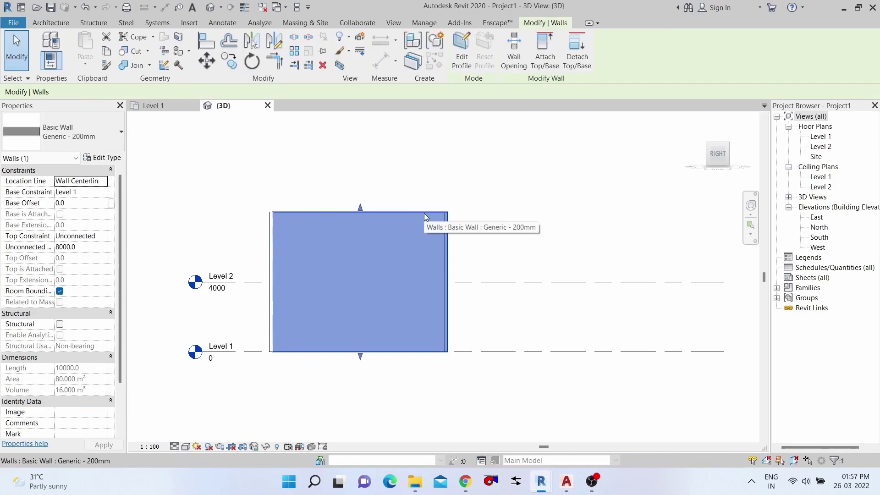
click(364, 211)
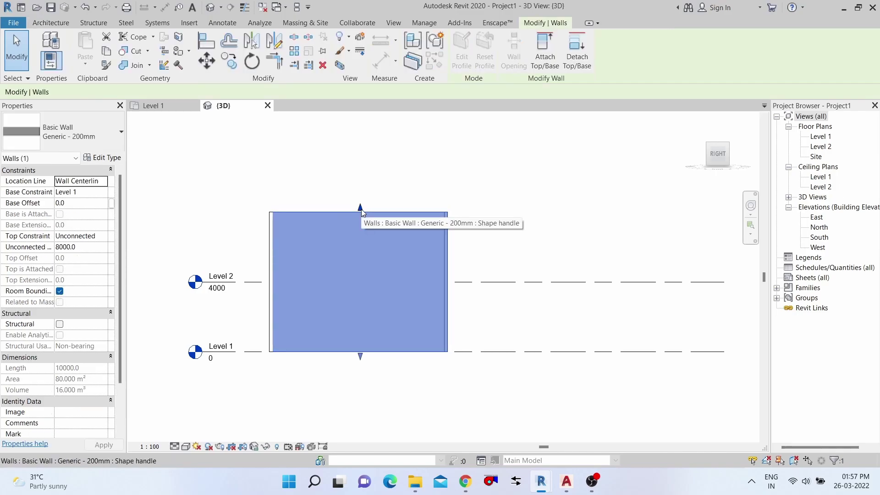
drag(362, 211, 355, 283)
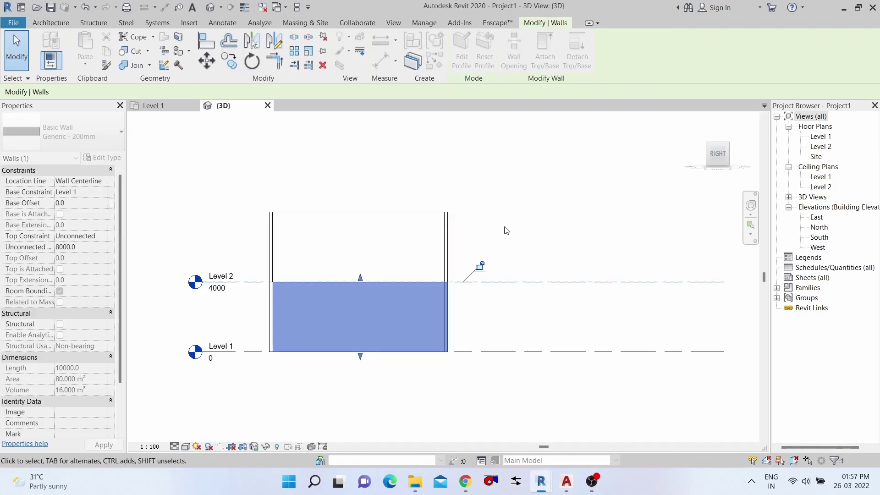
- Lower the top of the far wall, parallel to the one already shortened, to Level 2
click(228, 232)
click(350, 228)
click(351, 228)
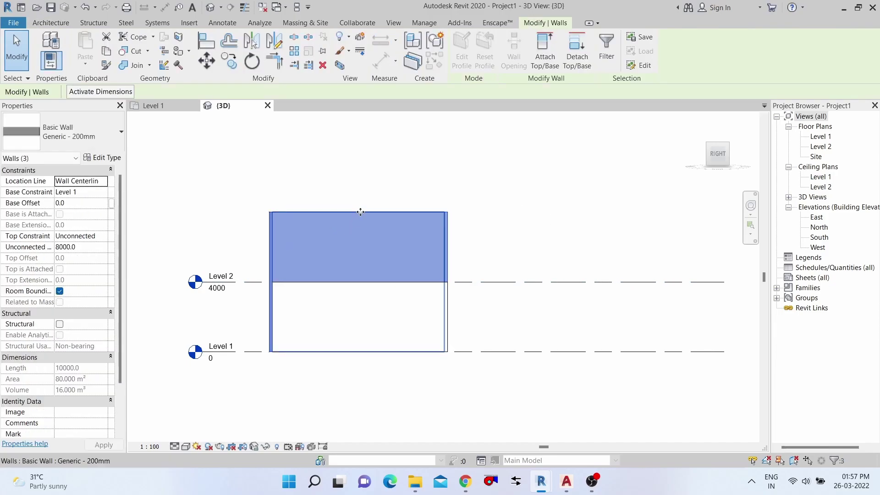
drag(356, 211, 352, 284)
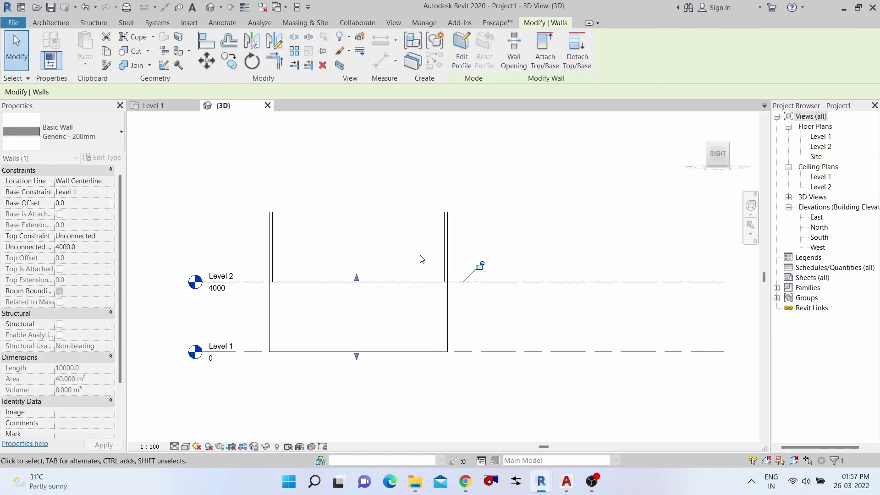
- Lower the tops of the two remaining side walls to Level 2
click(446, 257)
drag(446, 214, 447, 282)
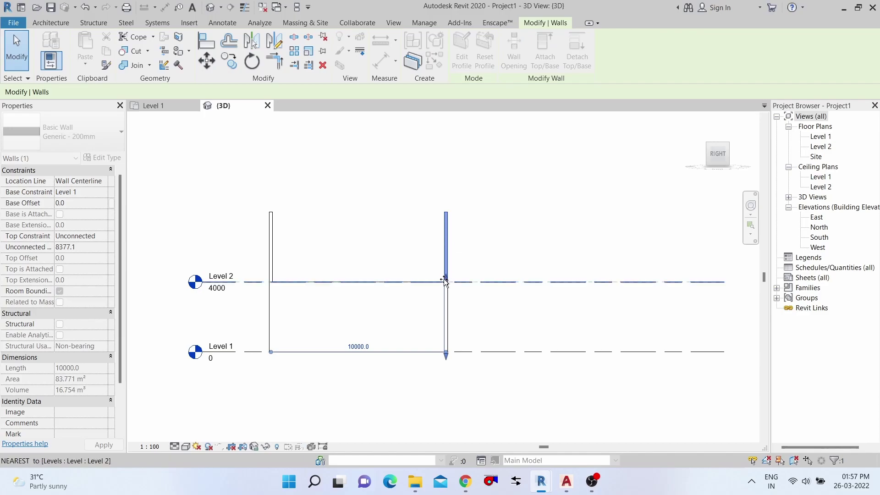
click(477, 266)
click(271, 216)
drag(272, 210, 270, 287)
click(444, 195)
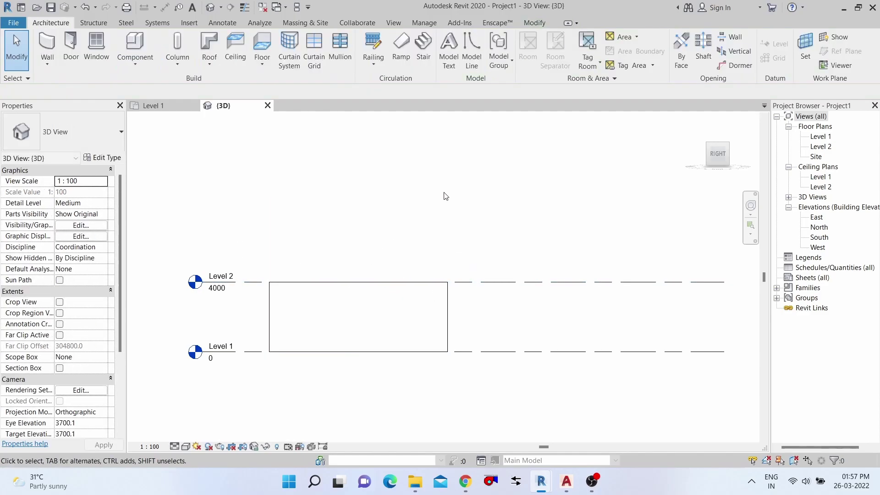
- Return the model to its home 3D orientation and create a new project material in the Material Browser
click(698, 120)
scroll(415, 239, up, 4)
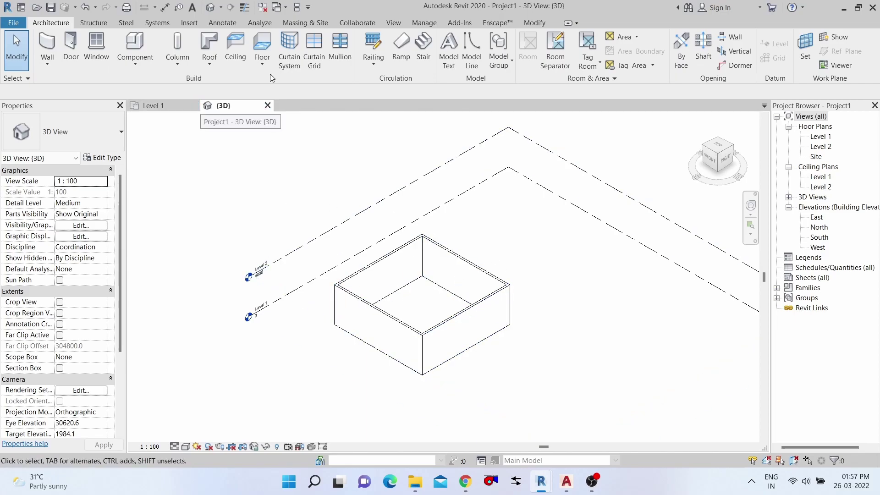
click(423, 23)
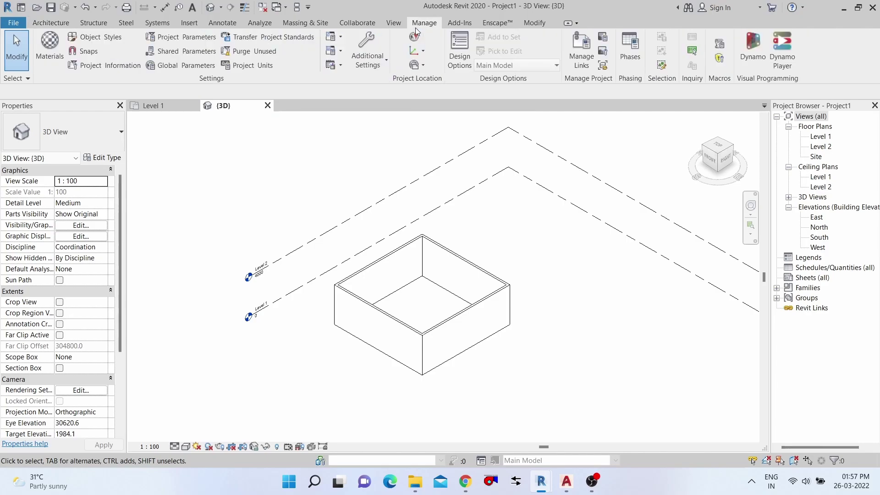
click(54, 55)
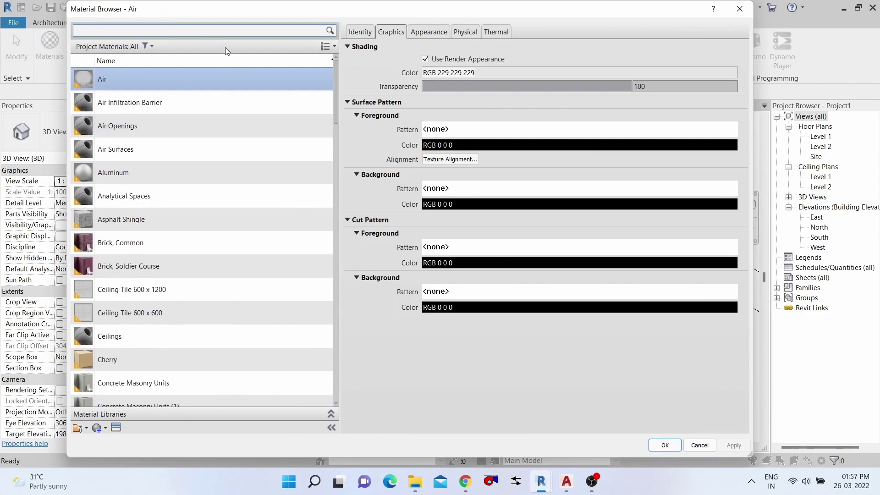
scroll(220, 334, down, 1)
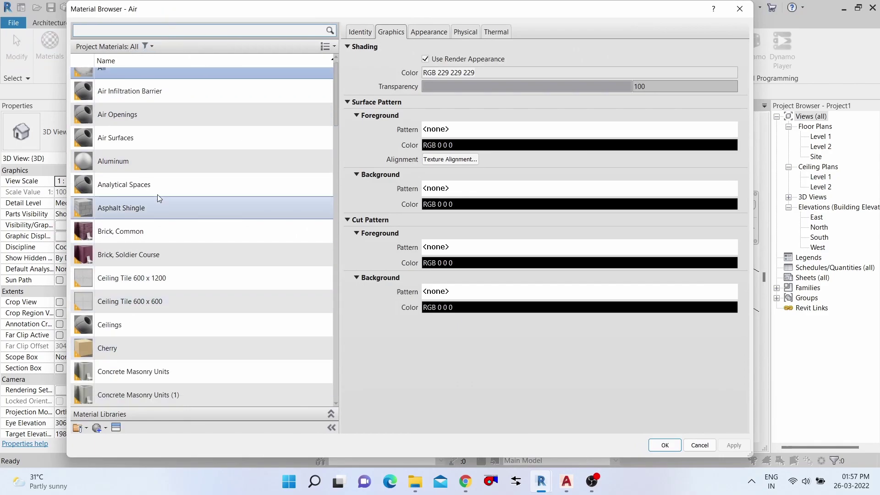
scroll(158, 195, up, 1)
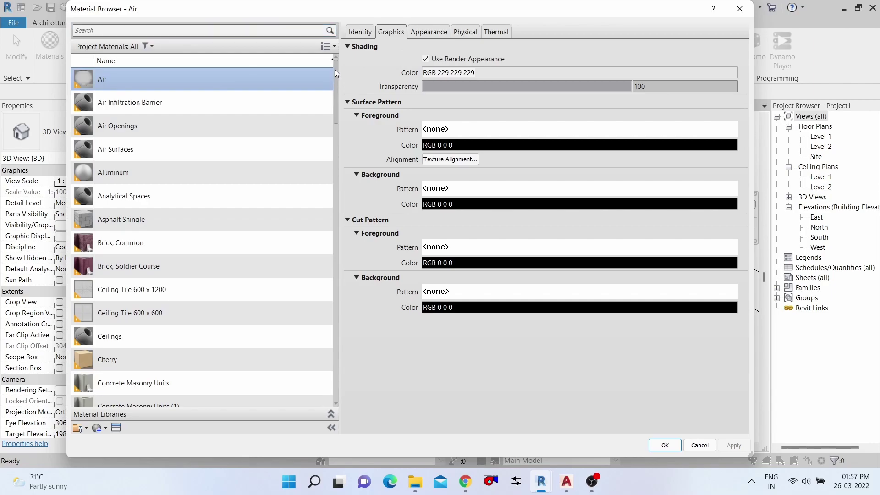
scroll(141, 404, down, 1)
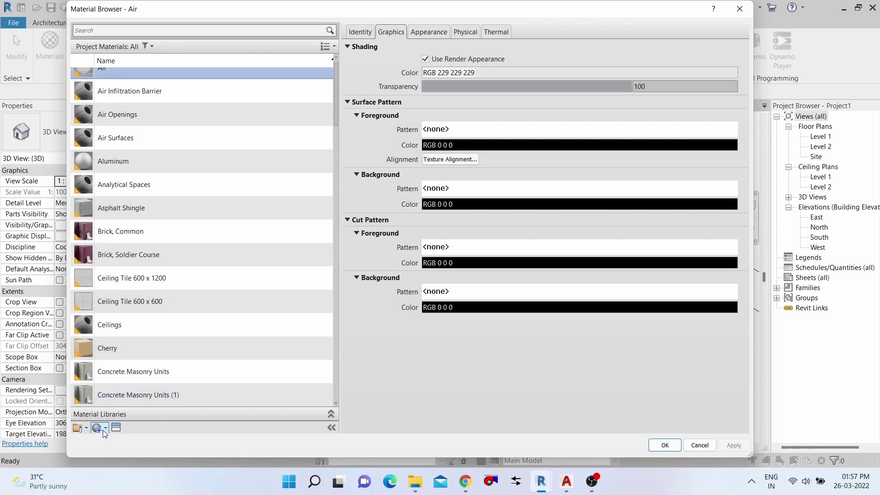
click(104, 429)
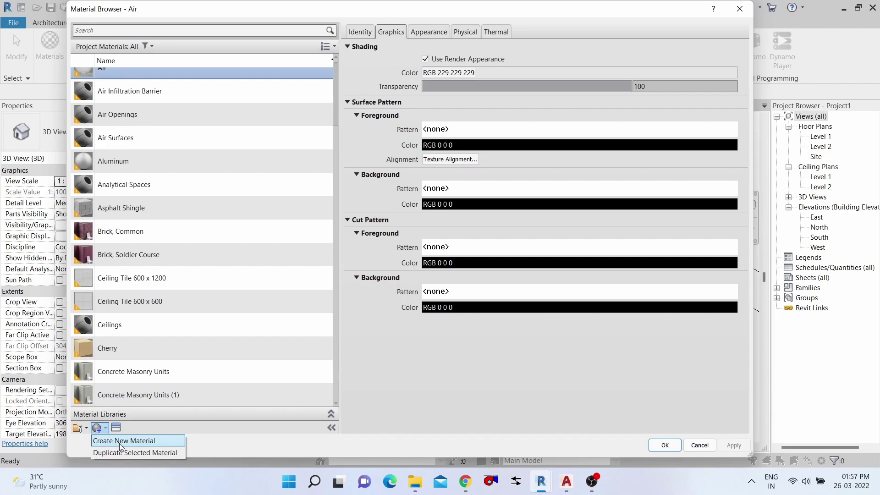
click(121, 443)
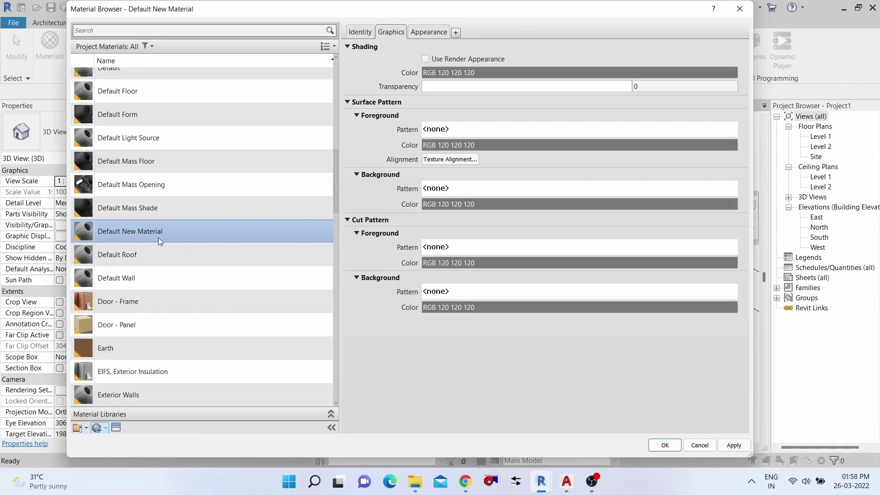
- Rename the new material as Yellow Color Paint in its identity data
scroll(189, 236, up, 1)
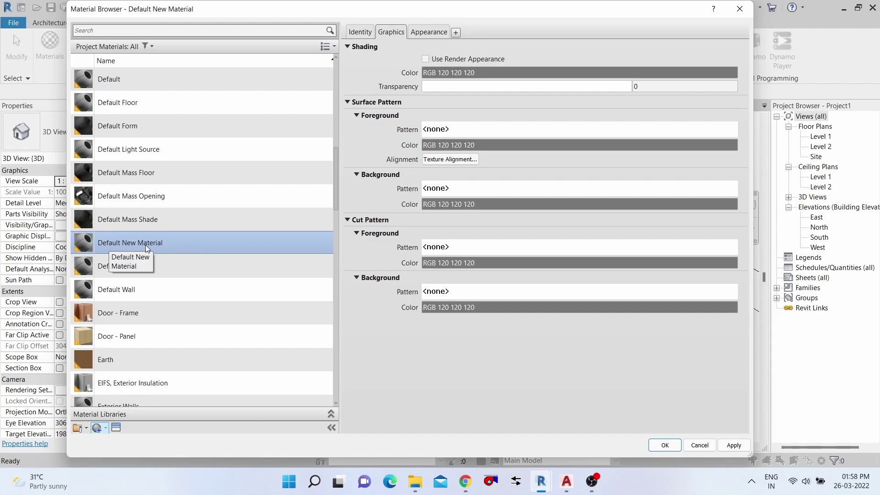
click(361, 33)
triple_click(509, 48)
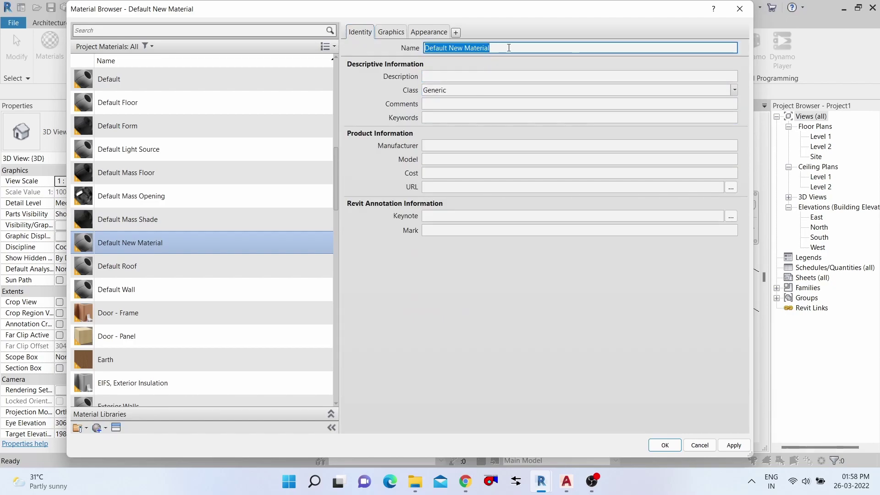
text(Y)
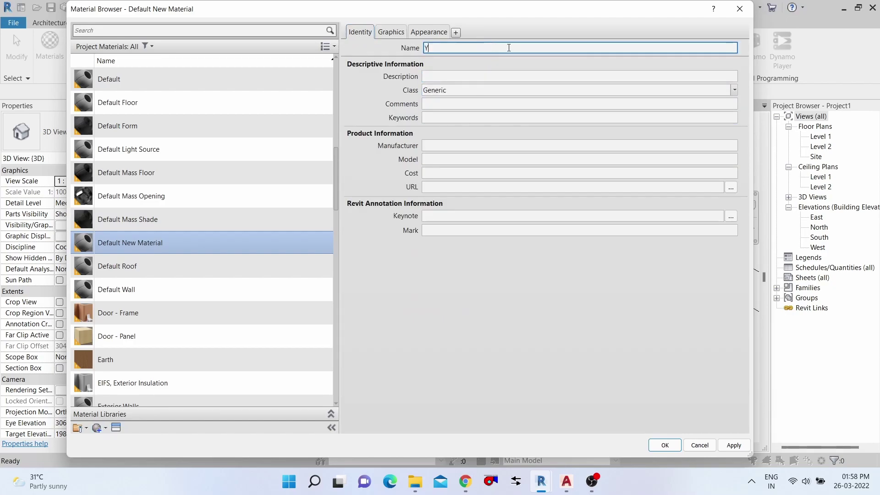
text(ellow Color Paint)
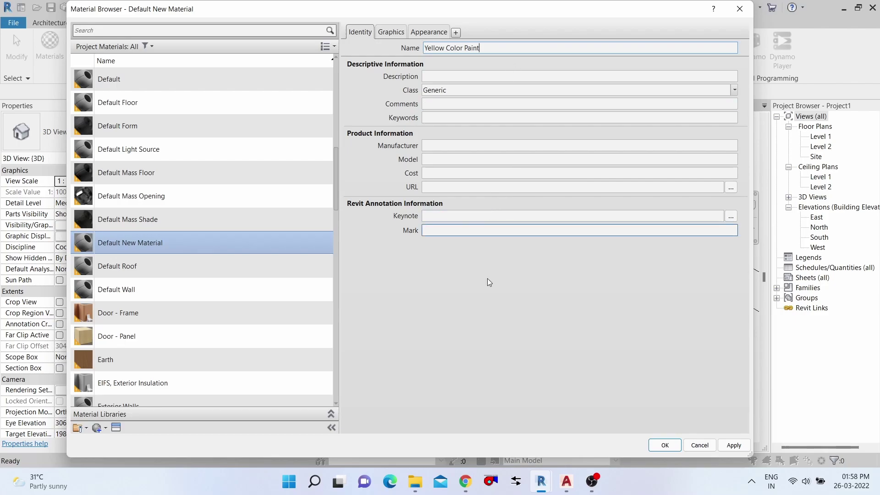
key(Return)
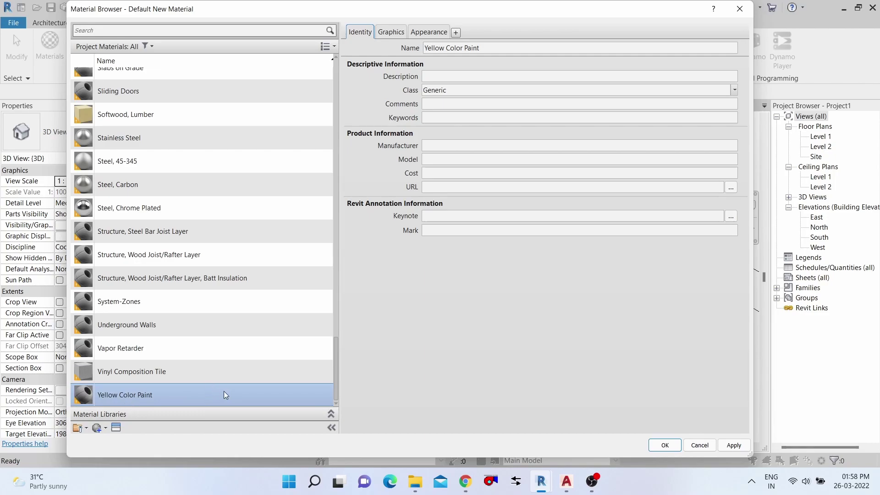
- Copy the full material name Yellow Color Paint to the clipboard
click(480, 48)
mouse_move(464, 48)
mouse_down()
mouse_move(424, 48)
mouse_move(481, 48)
mouse_up()
key(ctrl+c)
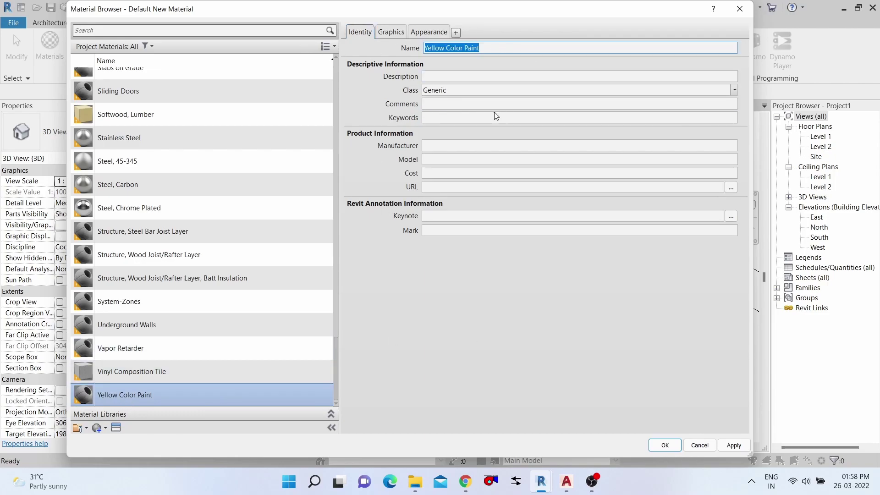
- Enter Yellow Color Paint as the new material's description and set its class to Paint
click(453, 75)
key(ctrl+v)
click(449, 110)
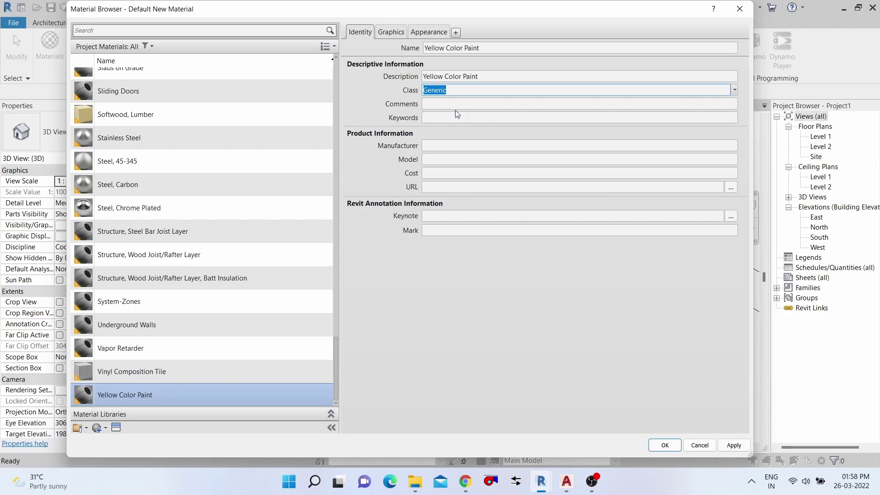
scroll(207, 117, up, 1)
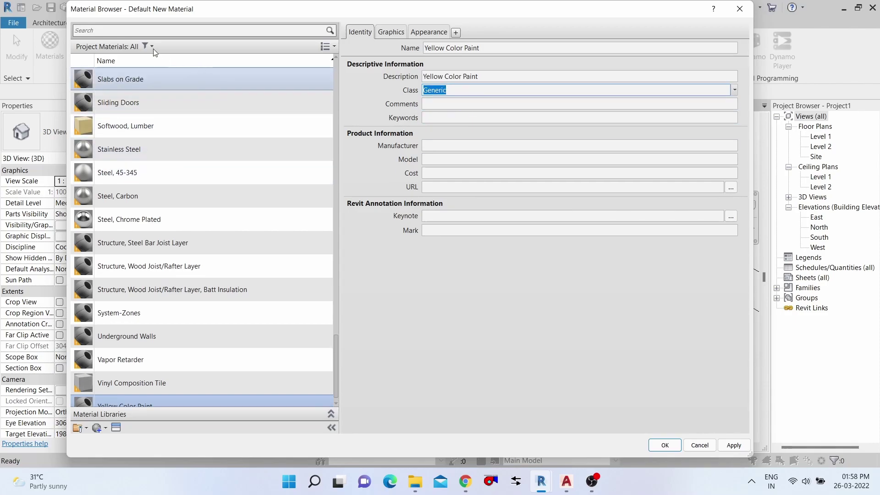
click(151, 46)
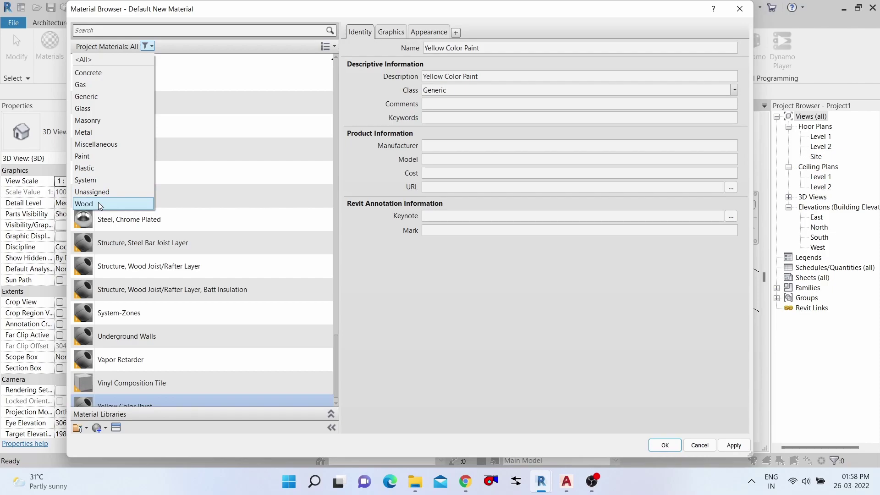
click(405, 111)
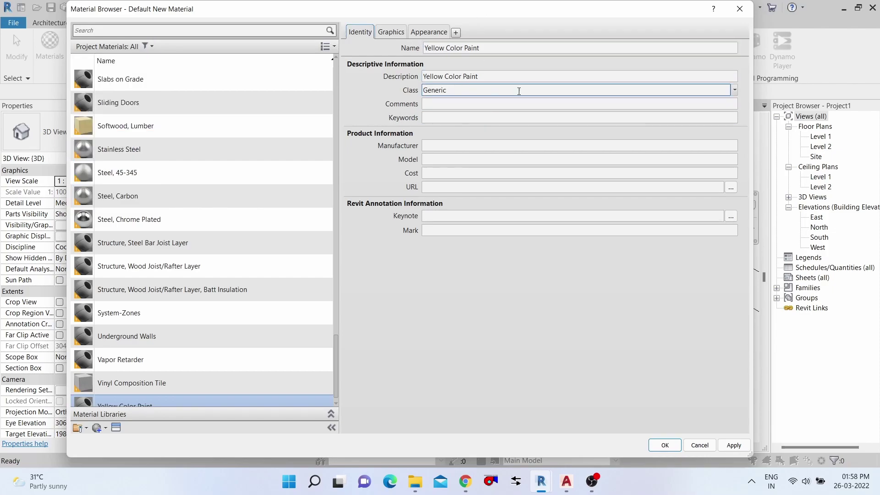
click(735, 90)
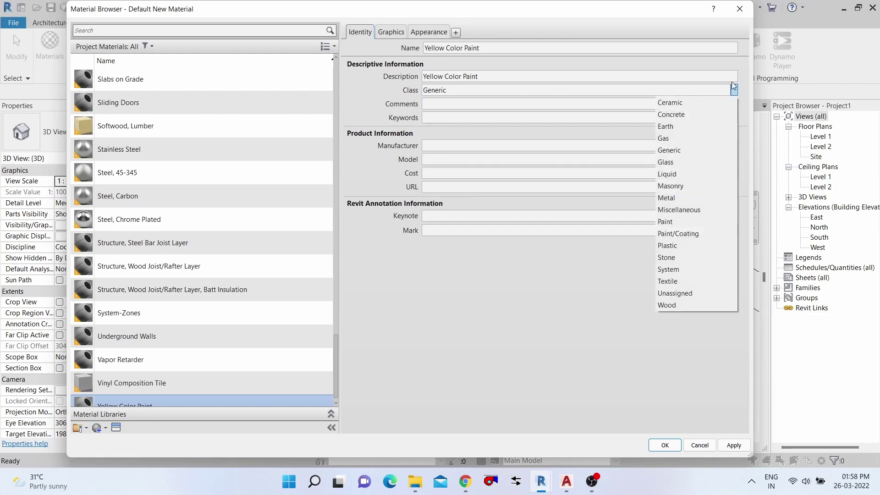
click(682, 228)
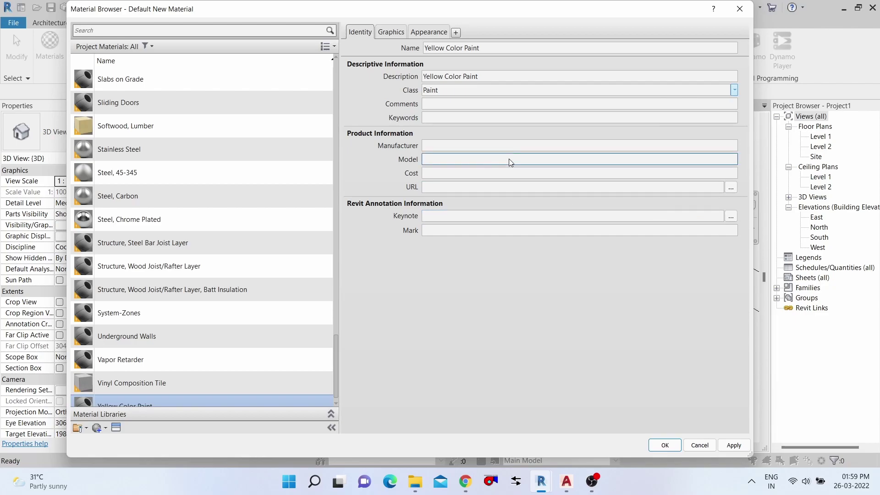
- Rename the material's appearance asset as Yellow Color Paint and replace its description with the same text
click(392, 31)
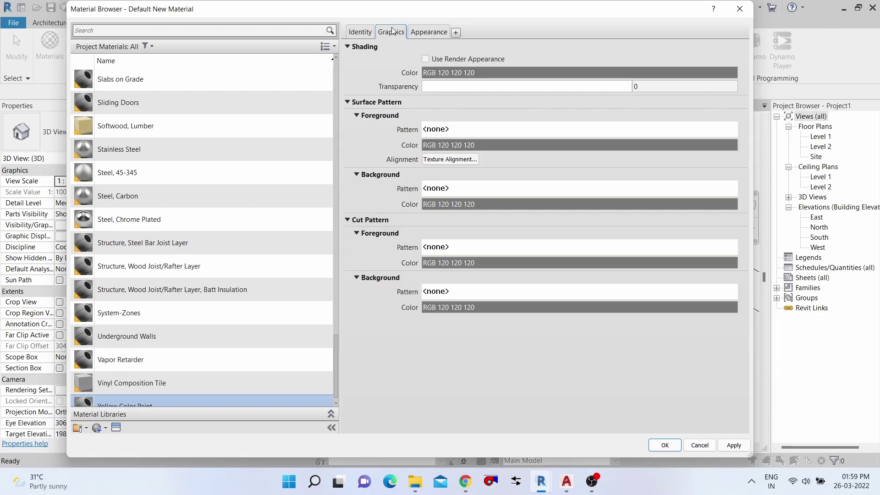
click(436, 33)
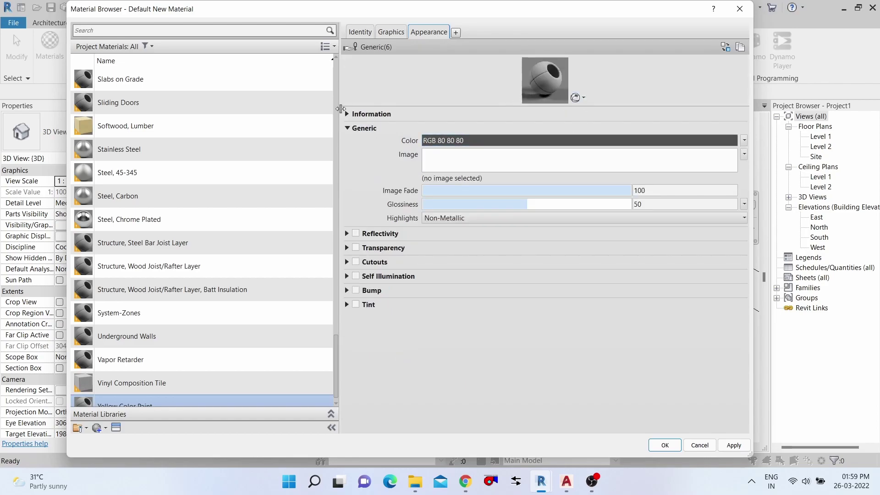
click(347, 114)
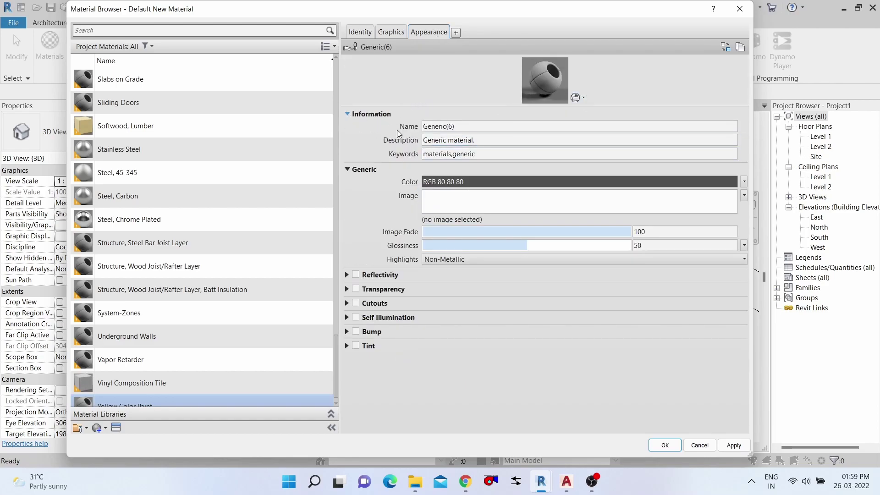
click(477, 126)
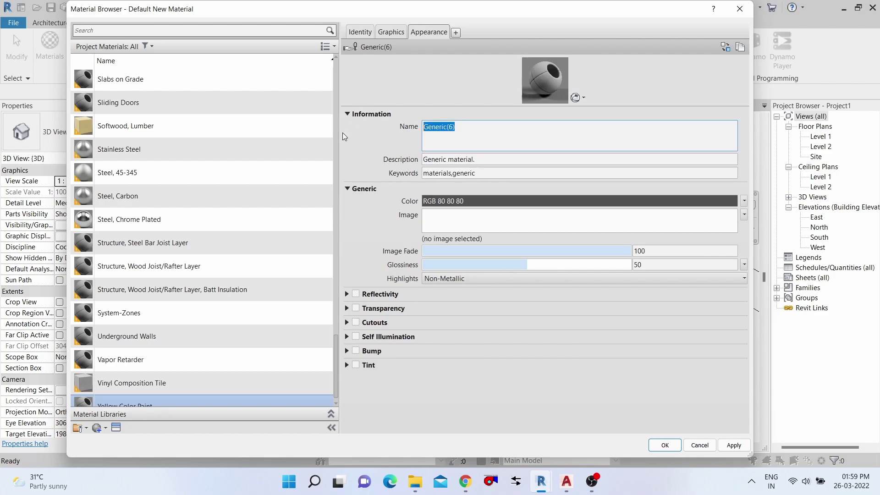
click(123, 401)
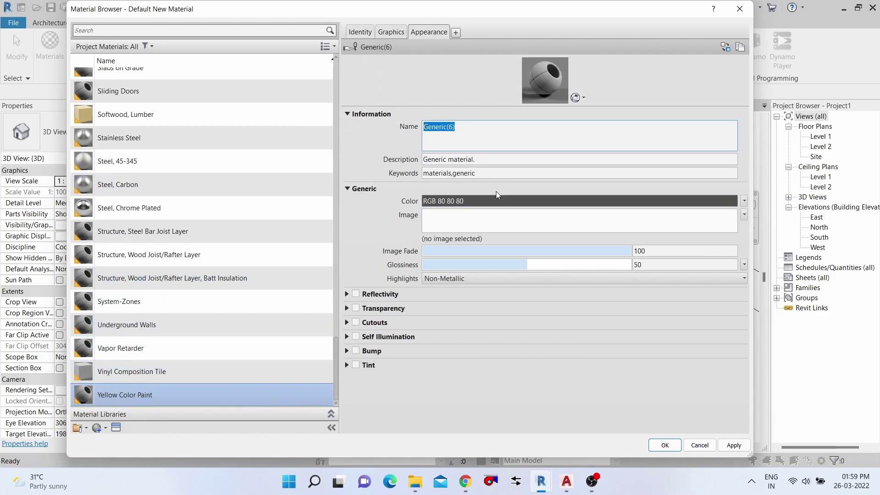
key(ctrl+v)
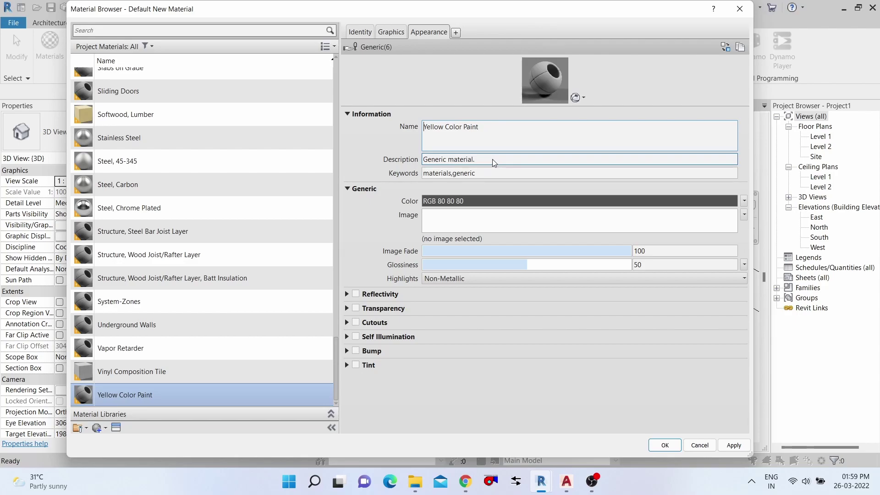
click(499, 161)
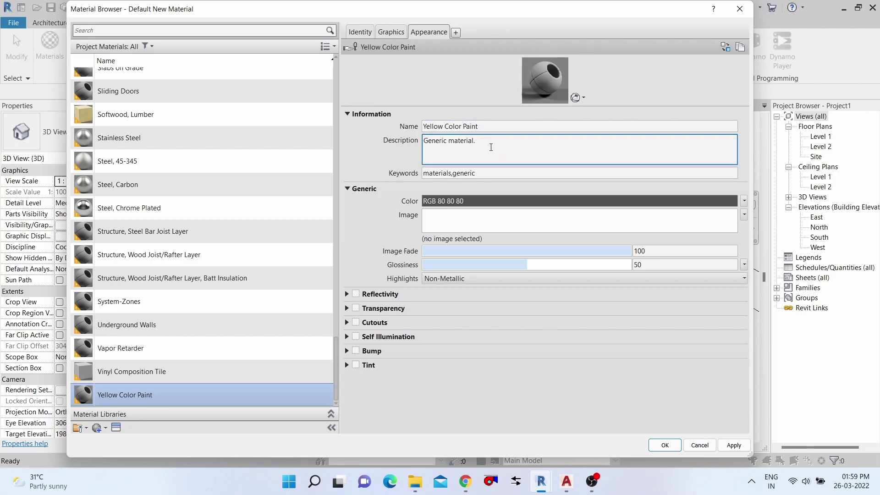
key(ctrl+a)
key(ctrl+v)
- Replace the appearance asset's keywords with Paint
click(511, 173)
key(ctrl+a)
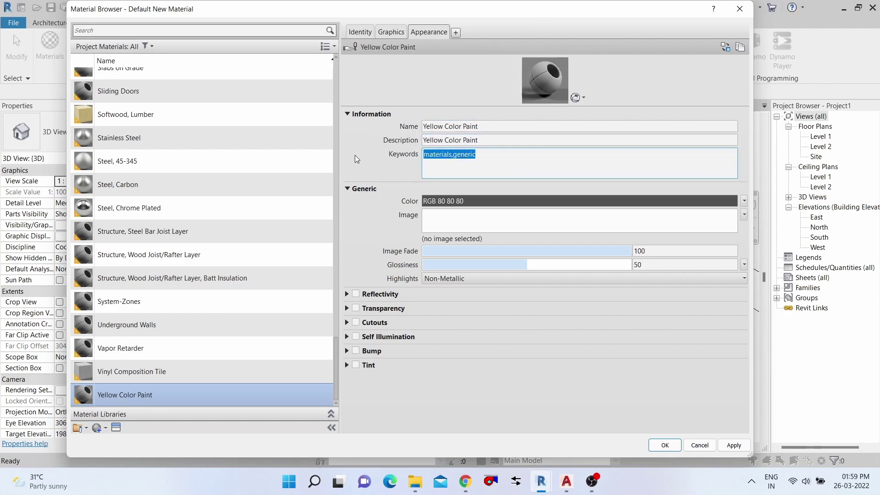
text(Paint)
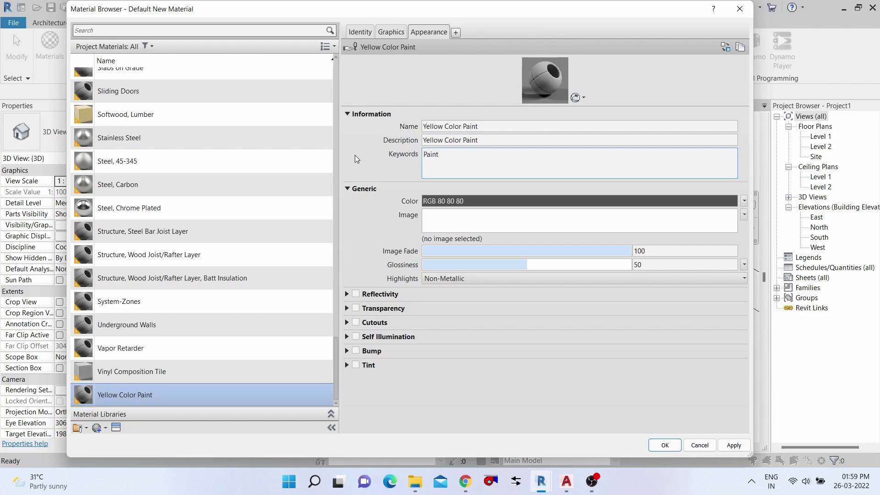
click(354, 155)
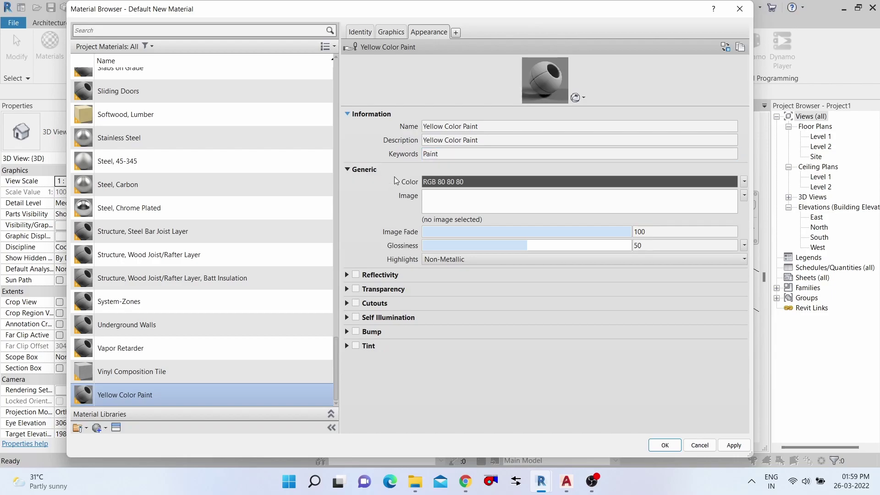
- Set the material's generic appearance color to yellow, RGB 255 255 0, and save the material
click(466, 181)
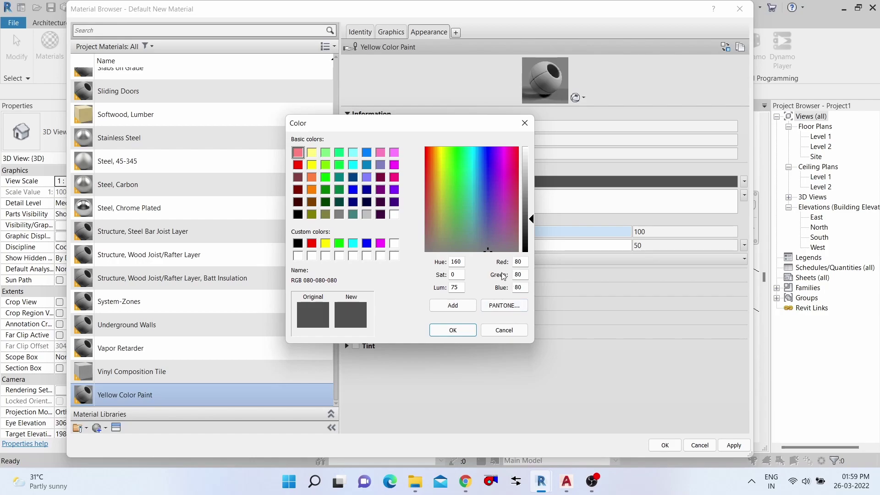
click(521, 259)
click(520, 278)
click(326, 244)
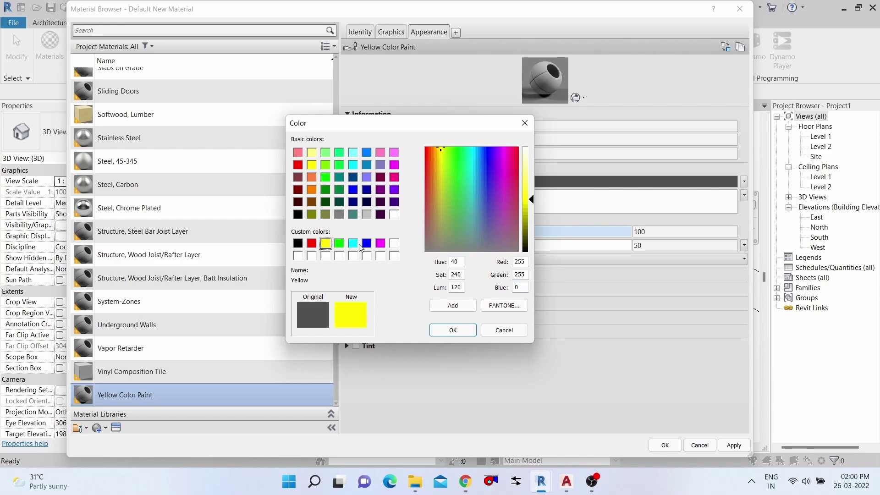
click(453, 330)
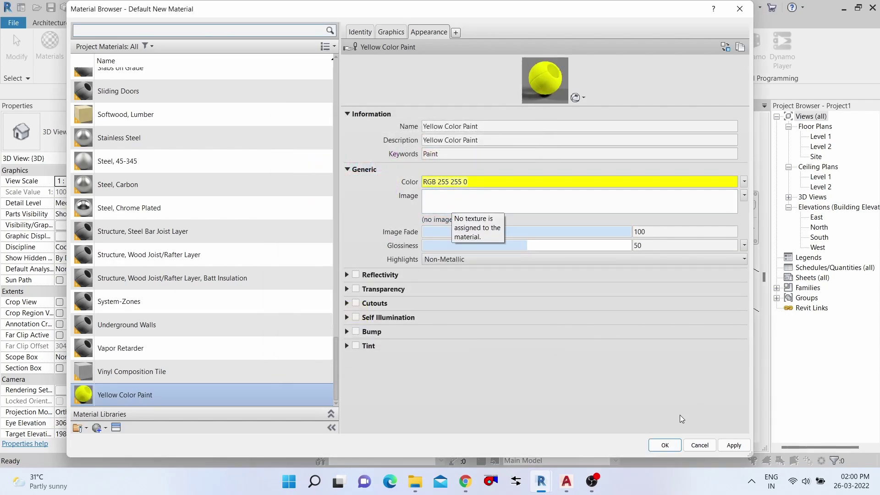
click(725, 446)
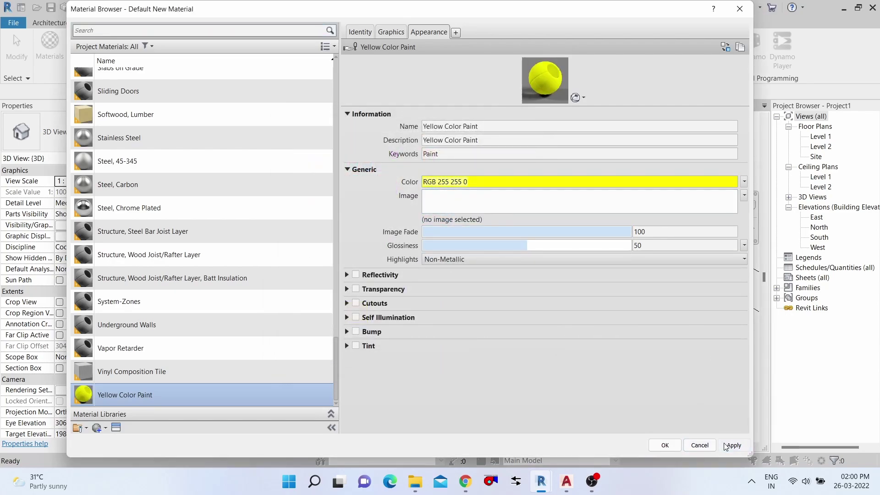
click(670, 447)
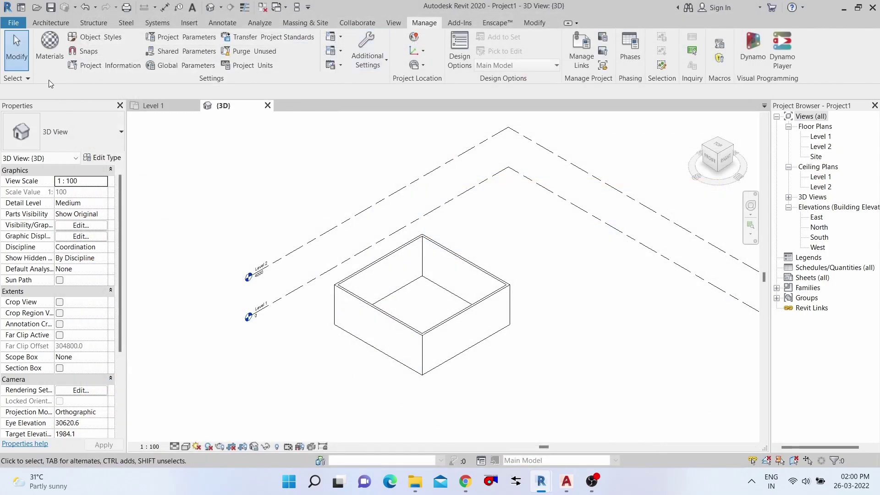
- Paint the two visible outer wall faces with Yellow Color Paint, found among the Paint class materials
click(533, 22)
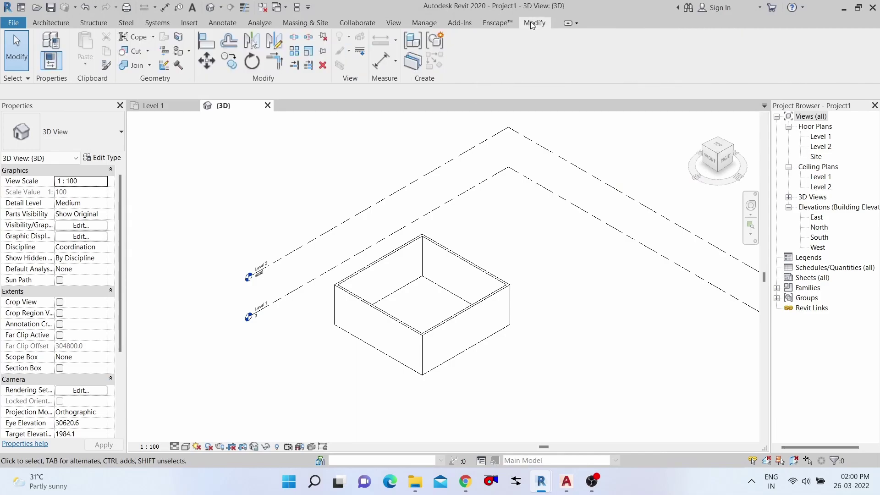
click(181, 52)
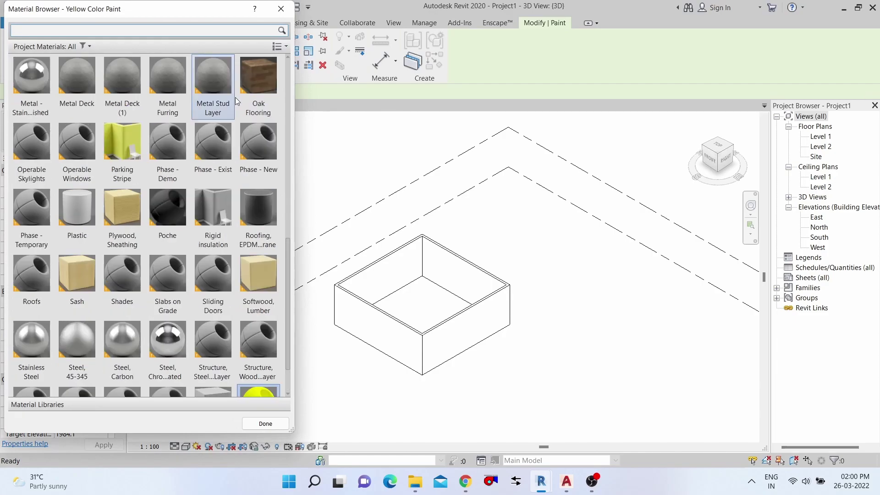
click(85, 46)
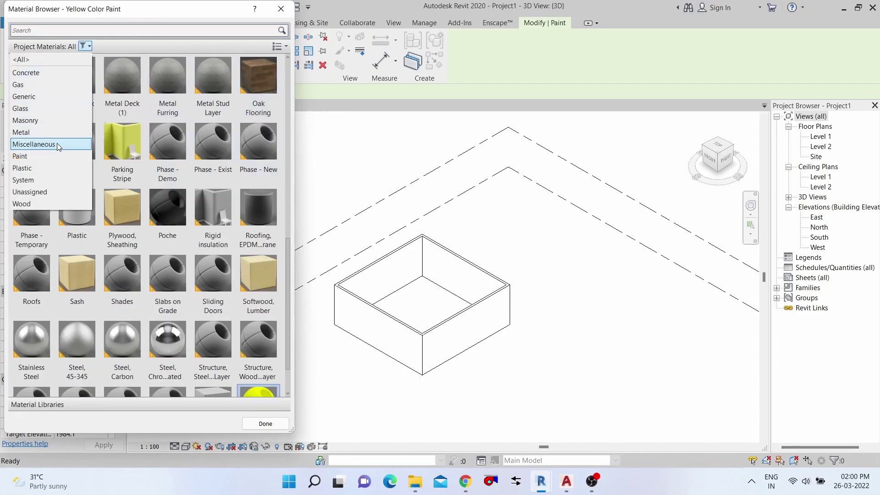
click(55, 156)
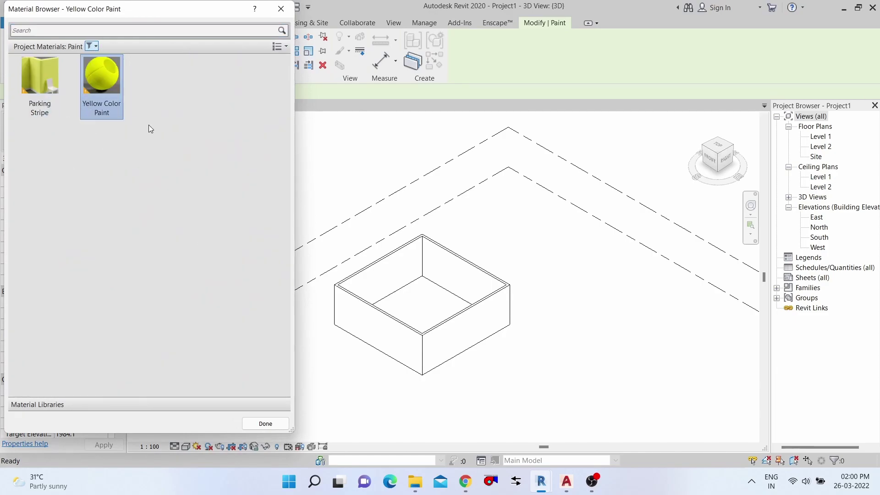
click(109, 84)
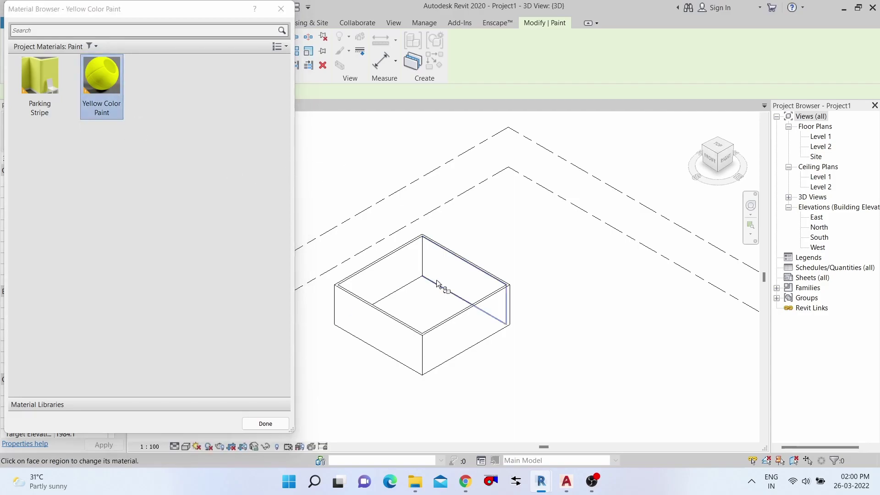
click(433, 333)
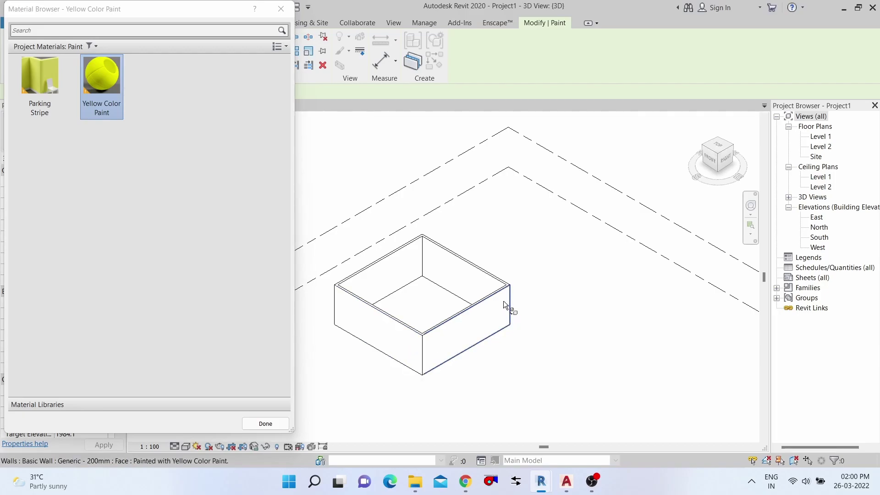
click(265, 423)
- Set the 3D view's visual style to Realistic and its detail level to Fine
click(187, 447)
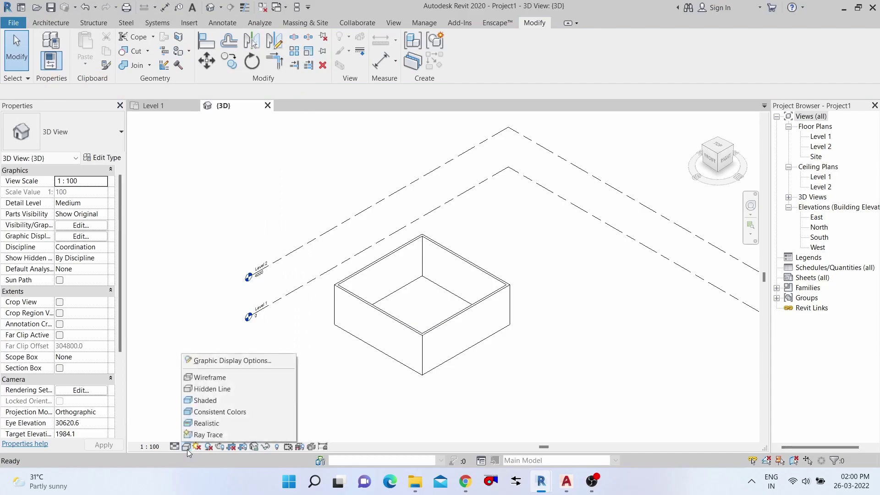
click(202, 423)
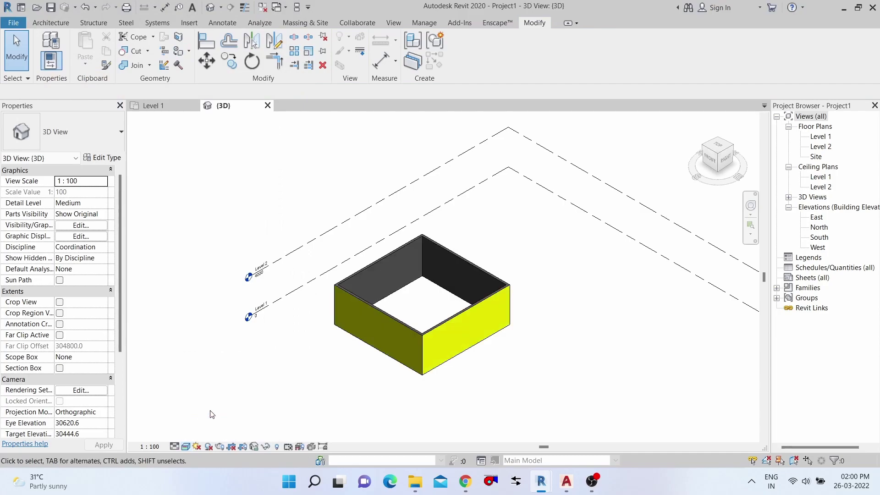
click(175, 446)
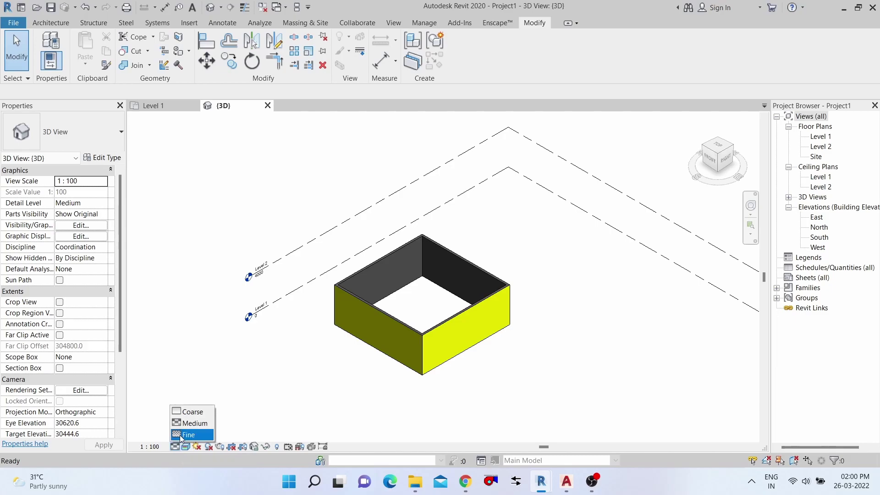
click(182, 436)
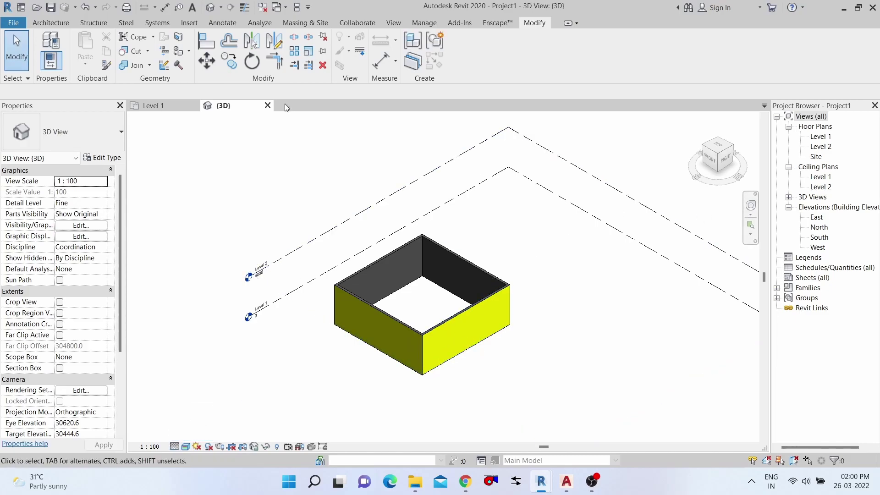
middle_drag(526, 325, 573, 260)
scroll(507, 251, up, 2)
scroll(507, 251, down, 2)
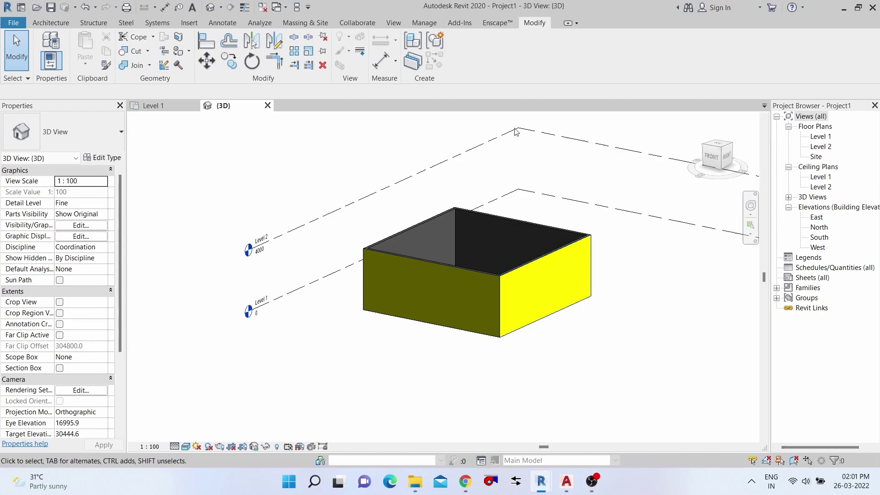
click(424, 23)
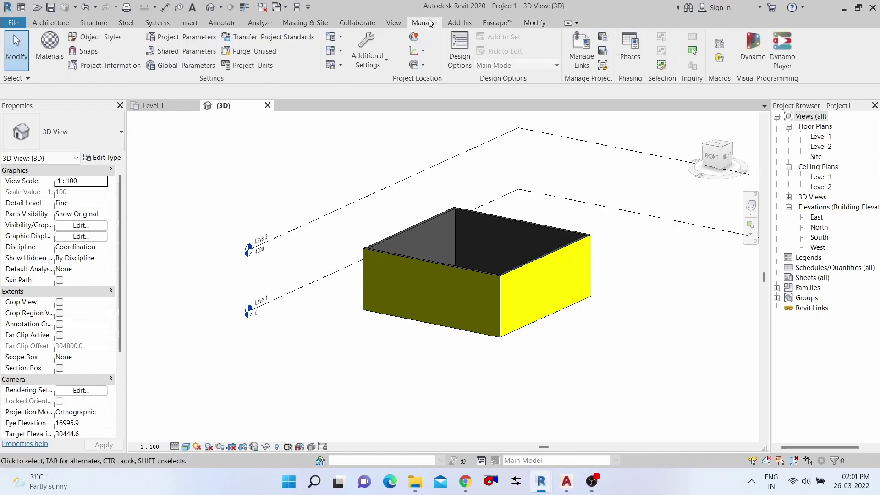
click(49, 49)
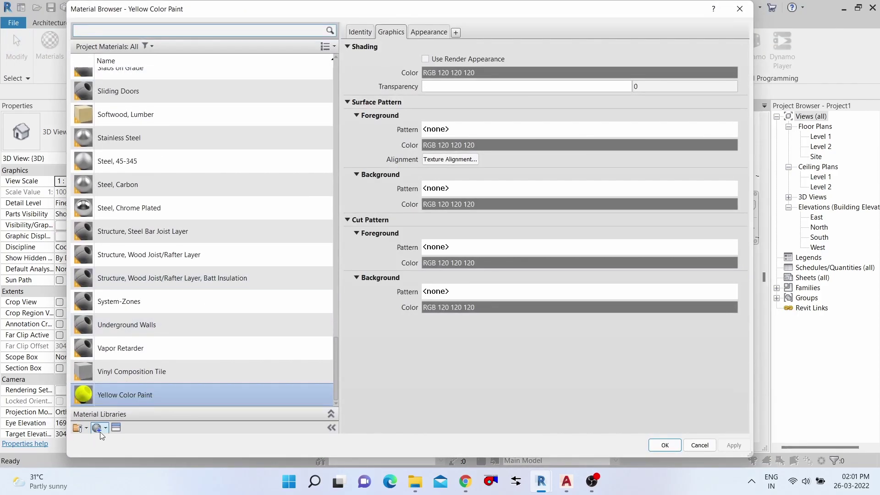
click(101, 432)
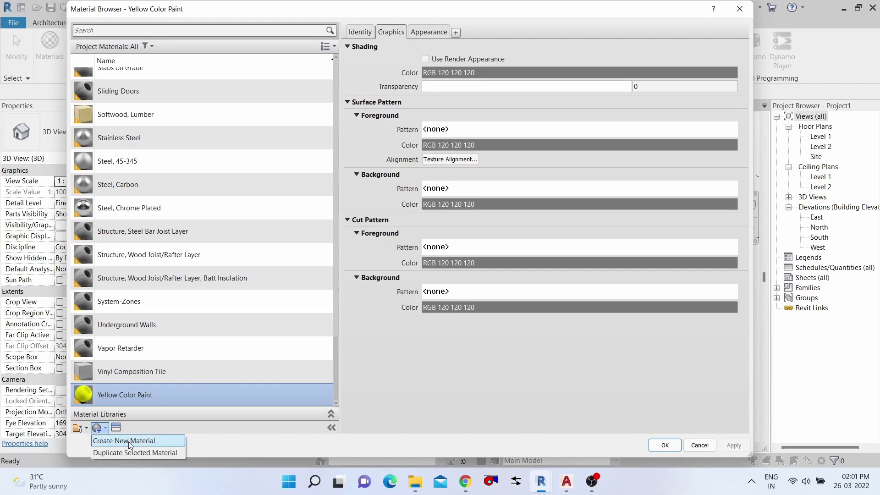
click(710, 453)
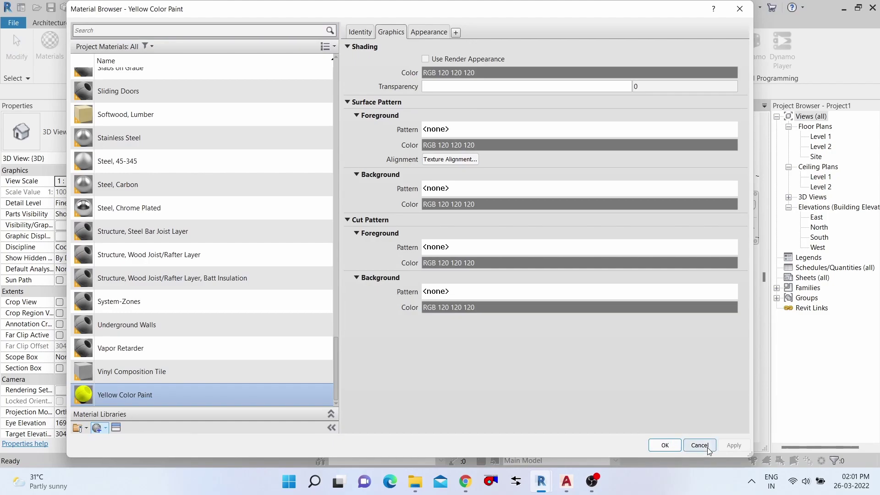
click(708, 448)
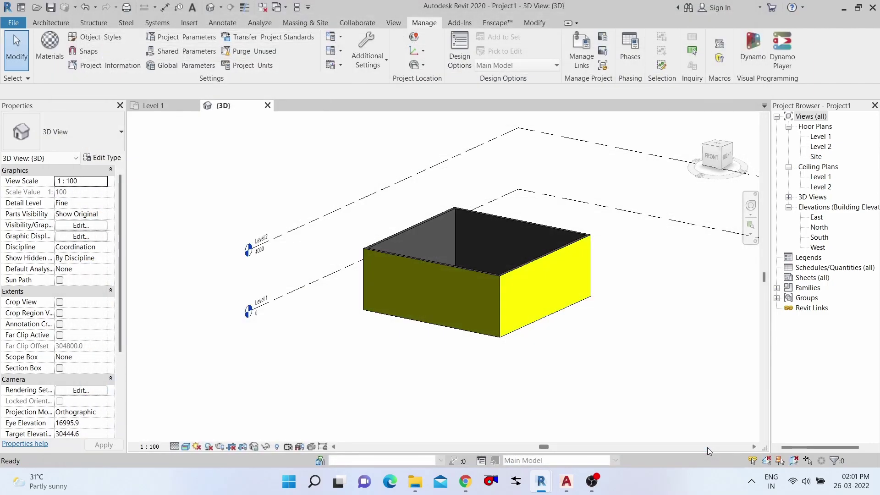